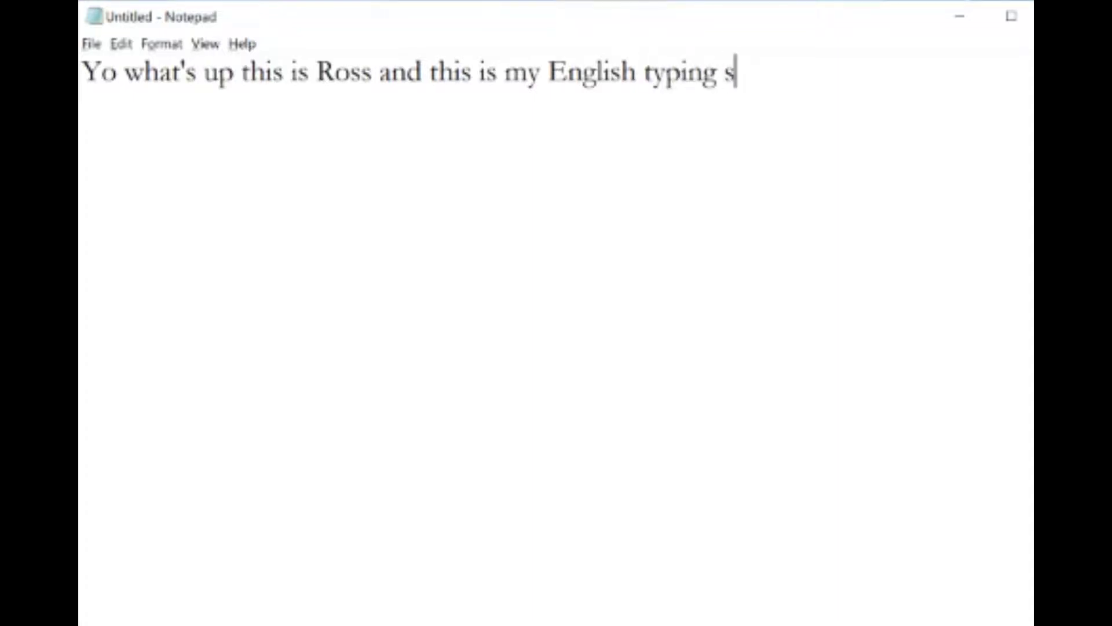
# End the English line with 'speed:' and begin the Korean line 그리고 내가 한국말로 타이핑하 below it
pyautogui.write('peed:')
pyautogui.press('Return')
pyautogui.press('Return')
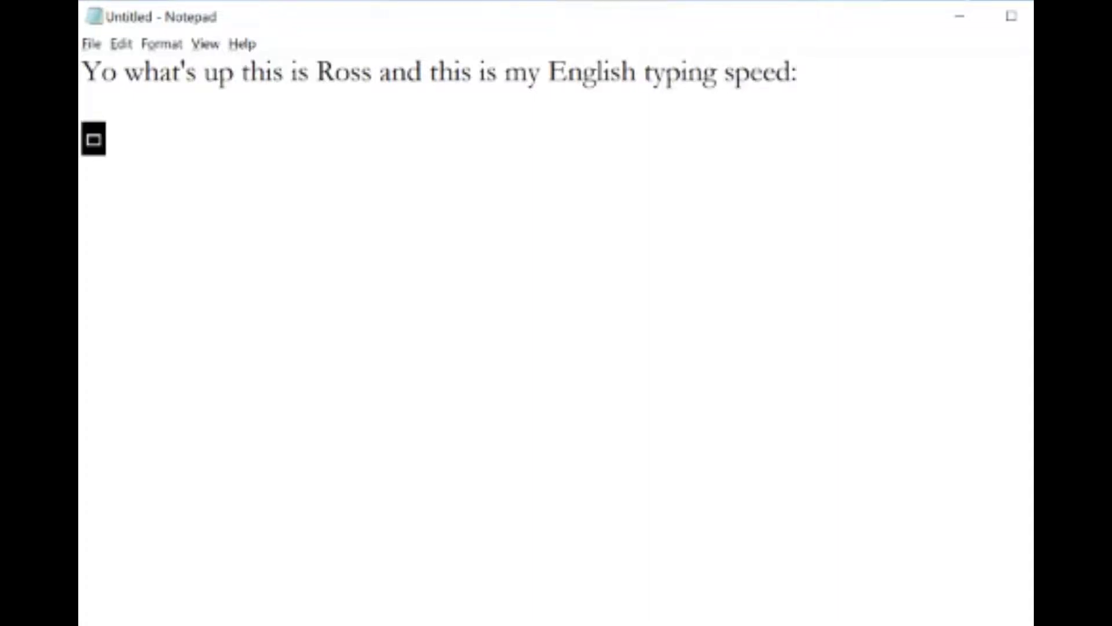
pyautogui.write('그리고 ')
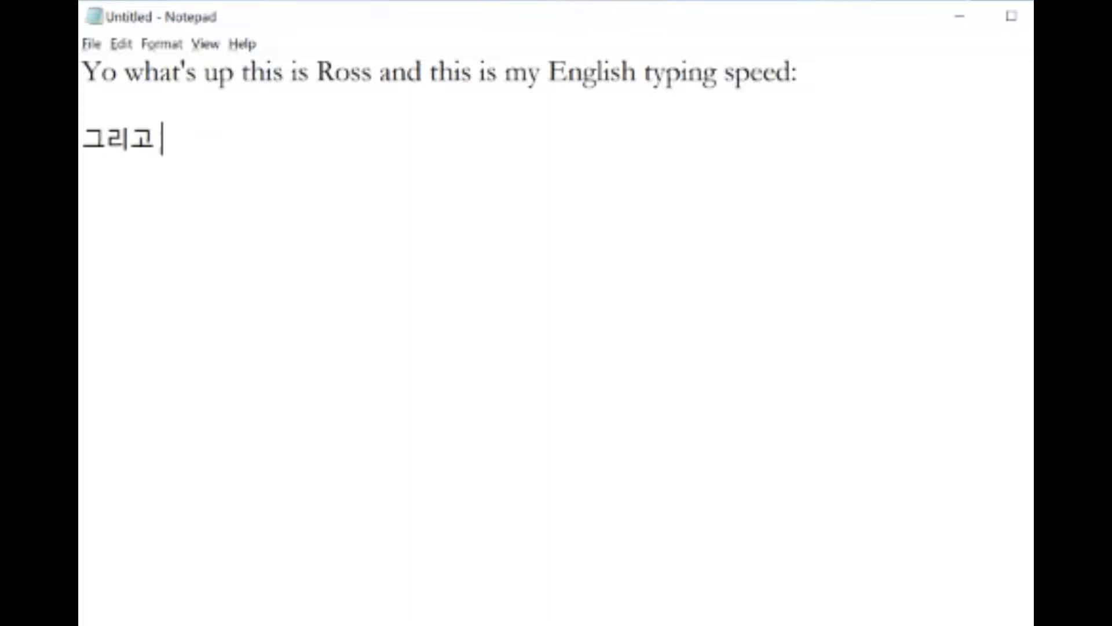
pyautogui.write('내가 한국말ㄹ')
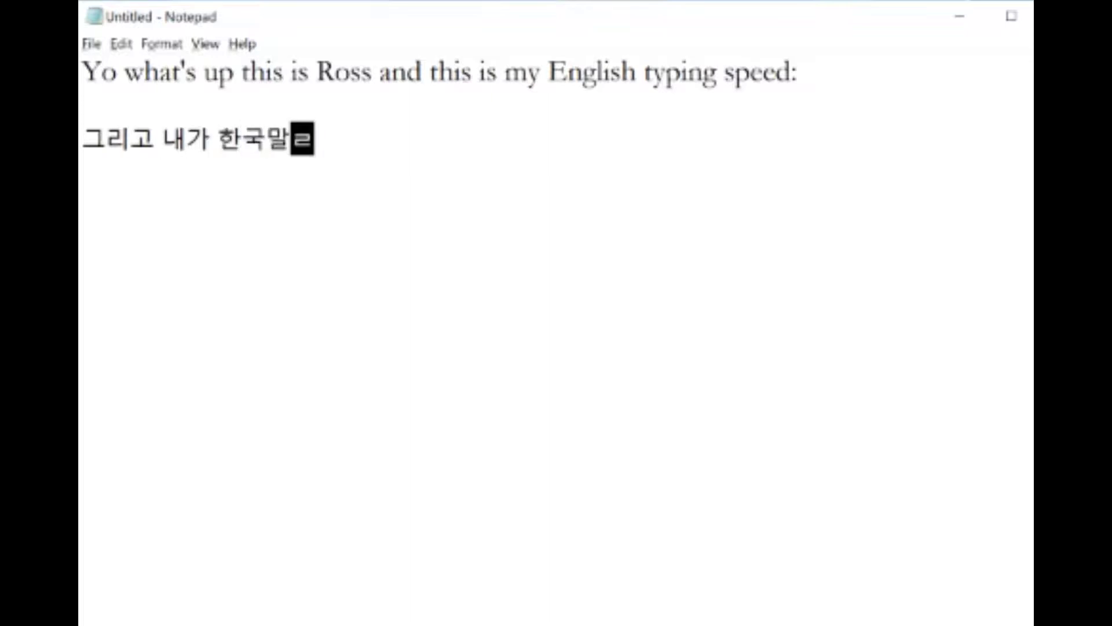
pyautogui.write('ㅗ 타이핑하')
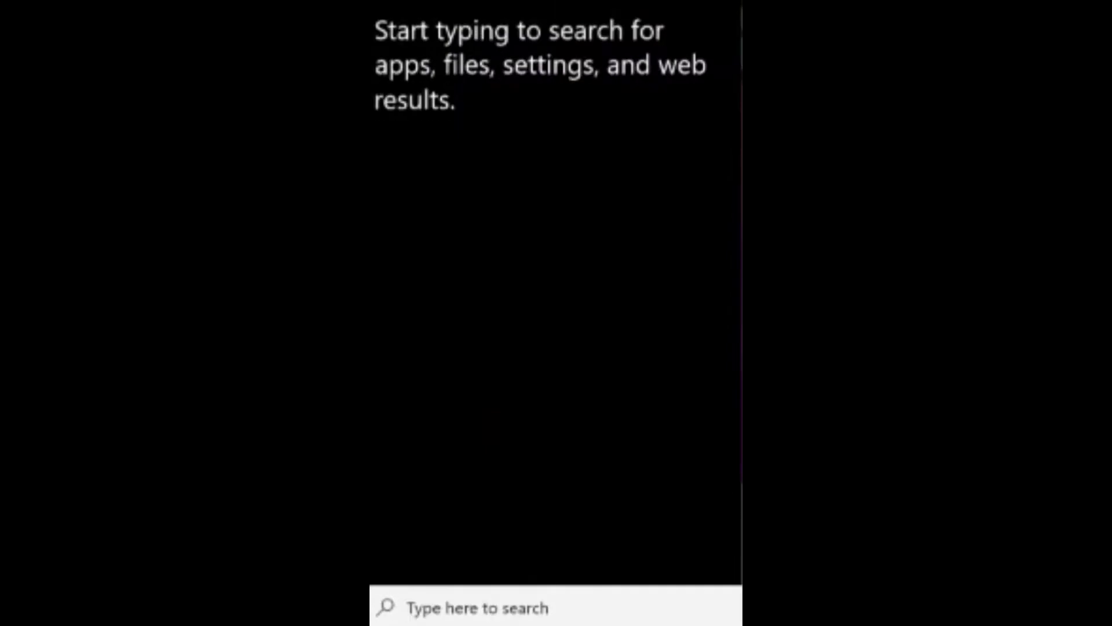
# Install Korean (한국어) from the 'keyboard options' language settings, keeping English (United States) as the display language
pyautogui.write('keyboard options')
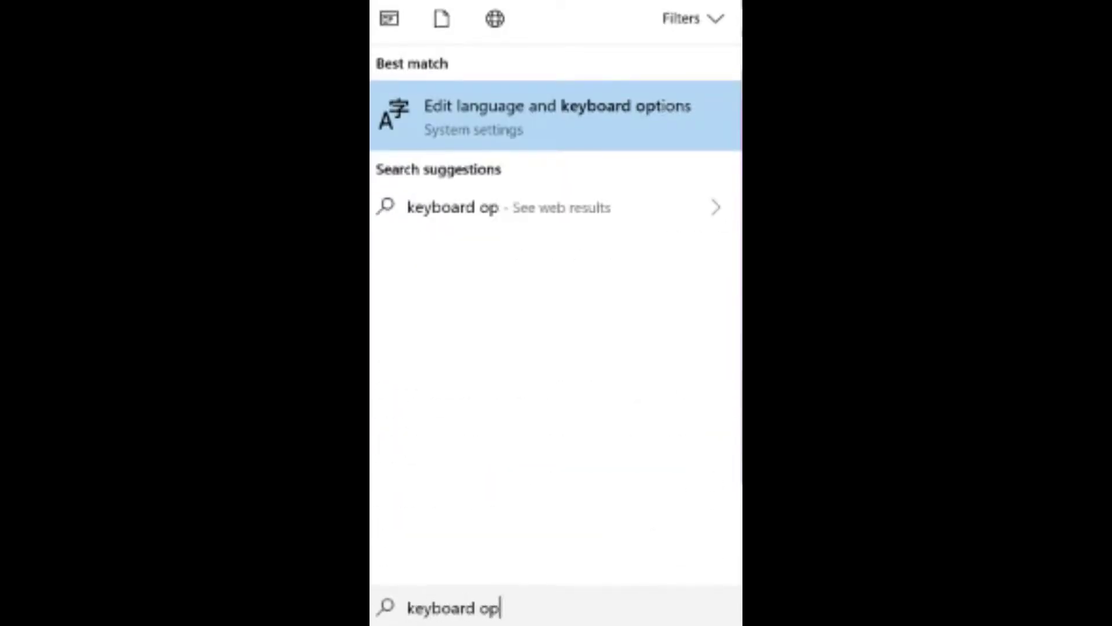
pyautogui.click(509, 124)
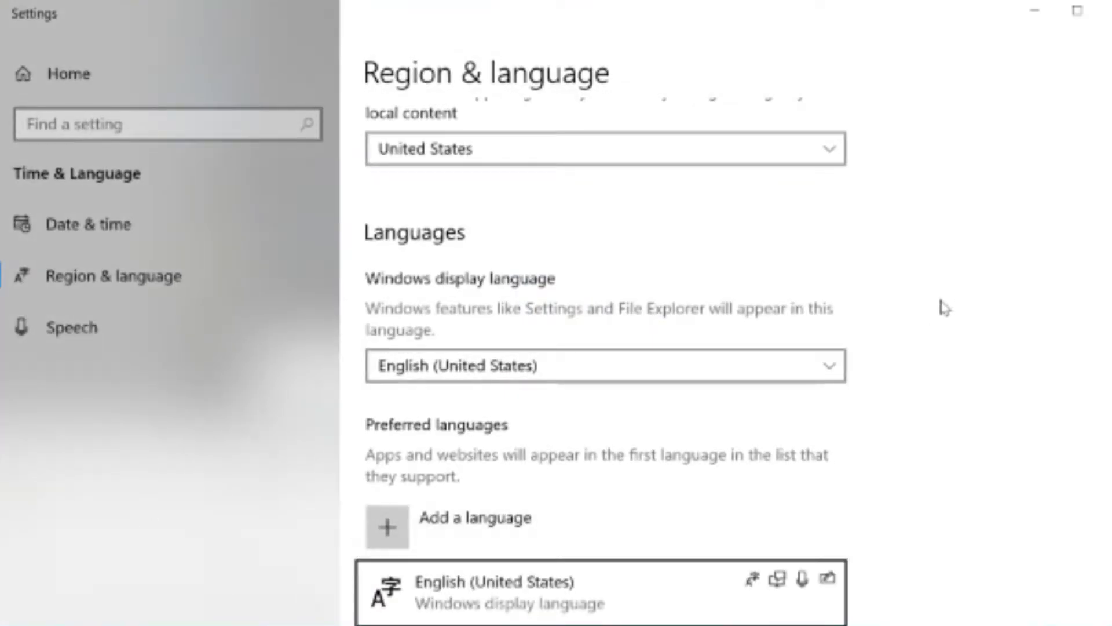
pyautogui.scroll(-3, 944, 308)
pyautogui.click(373, 323)
pyautogui.write('korean')
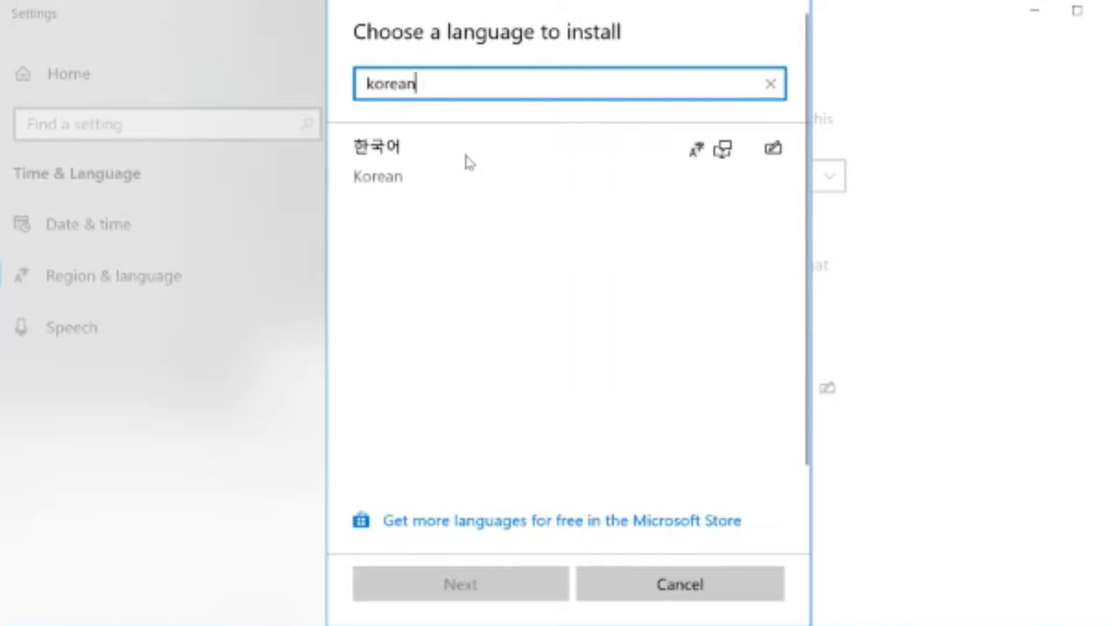
pyautogui.click(464, 161)
pyautogui.click(506, 587)
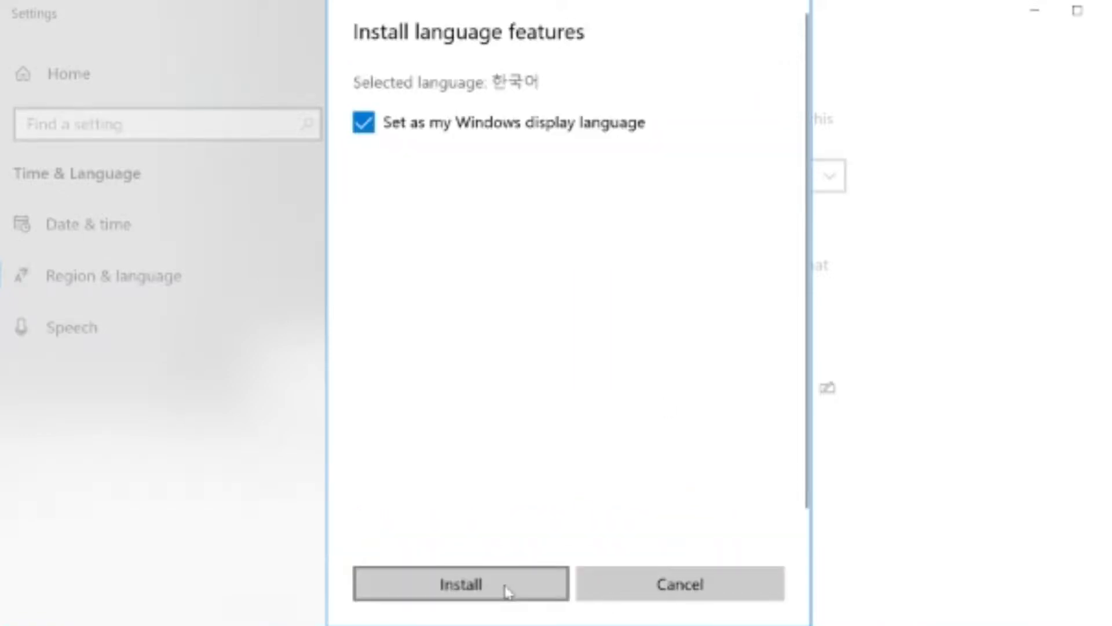
pyautogui.click(364, 122)
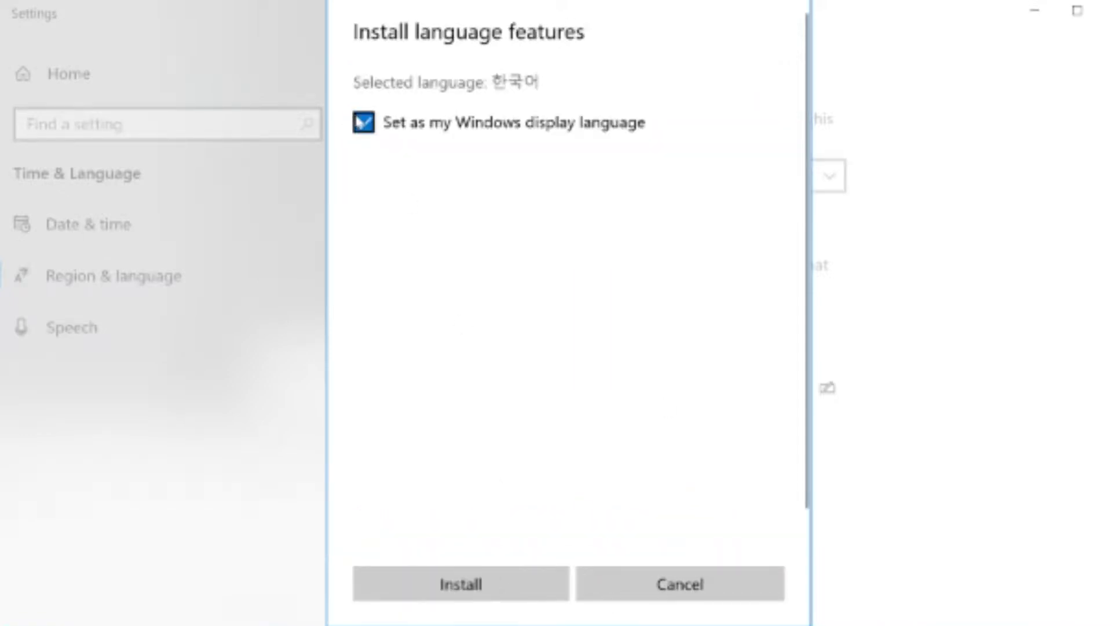
pyautogui.click(470, 586)
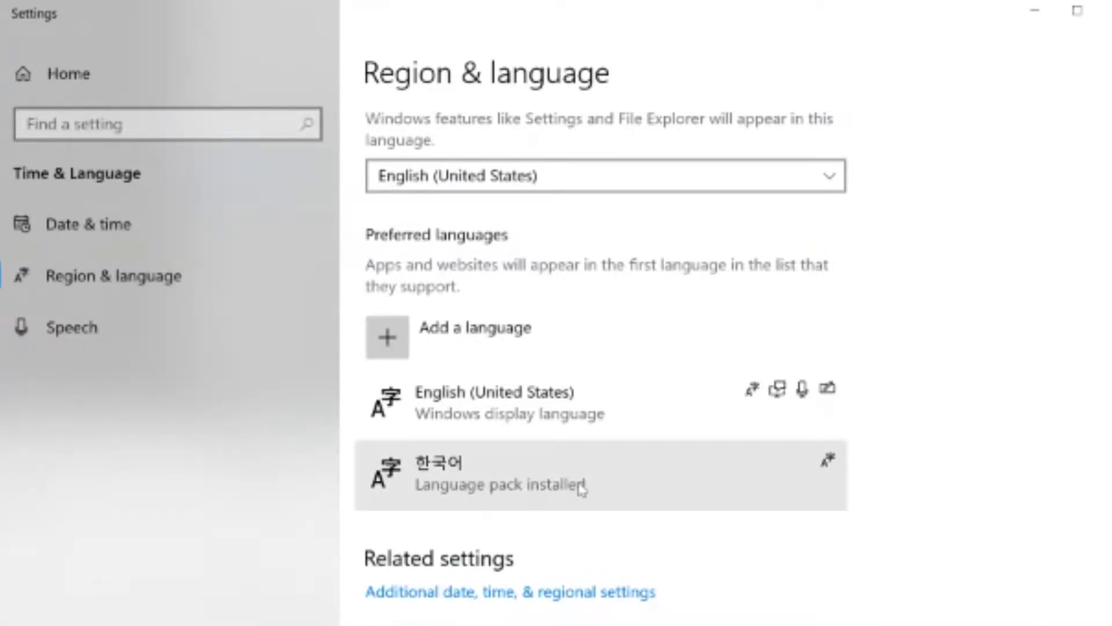
# Open the 한국어 language options and scroll to the Keyboards section listing Microsoft IME
pyautogui.click(603, 485)
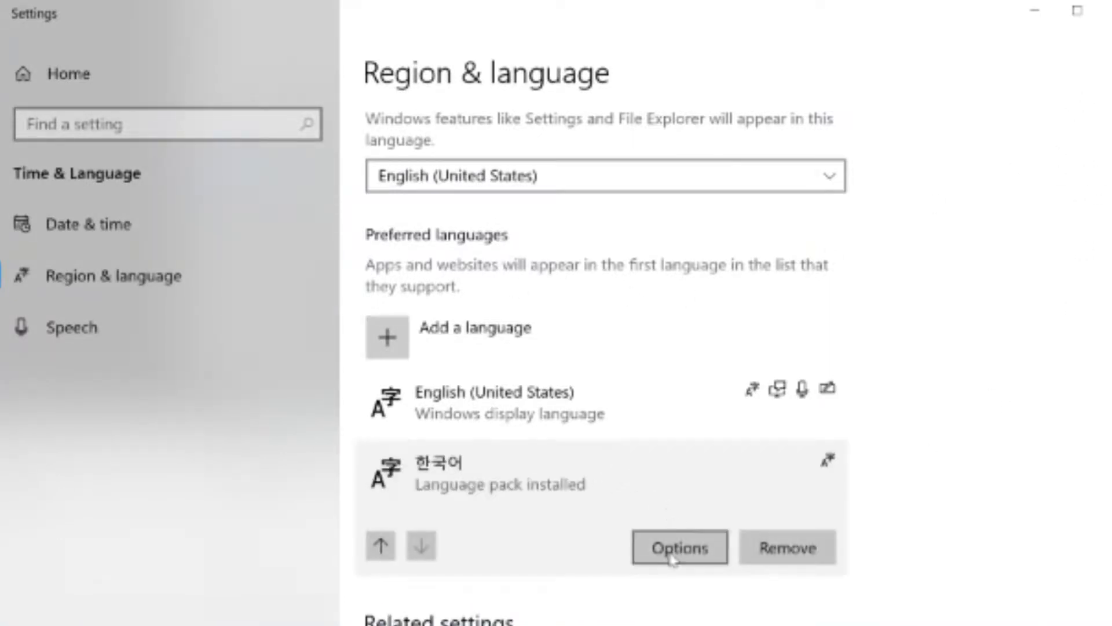
pyautogui.click(673, 548)
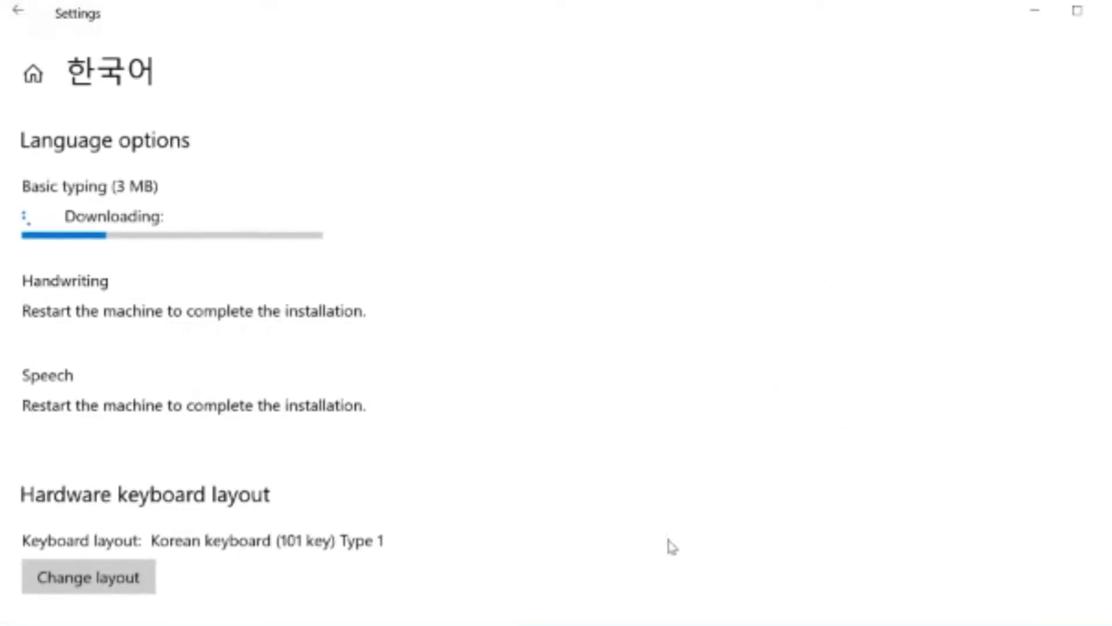
pyautogui.scroll(-5, 449, 277)
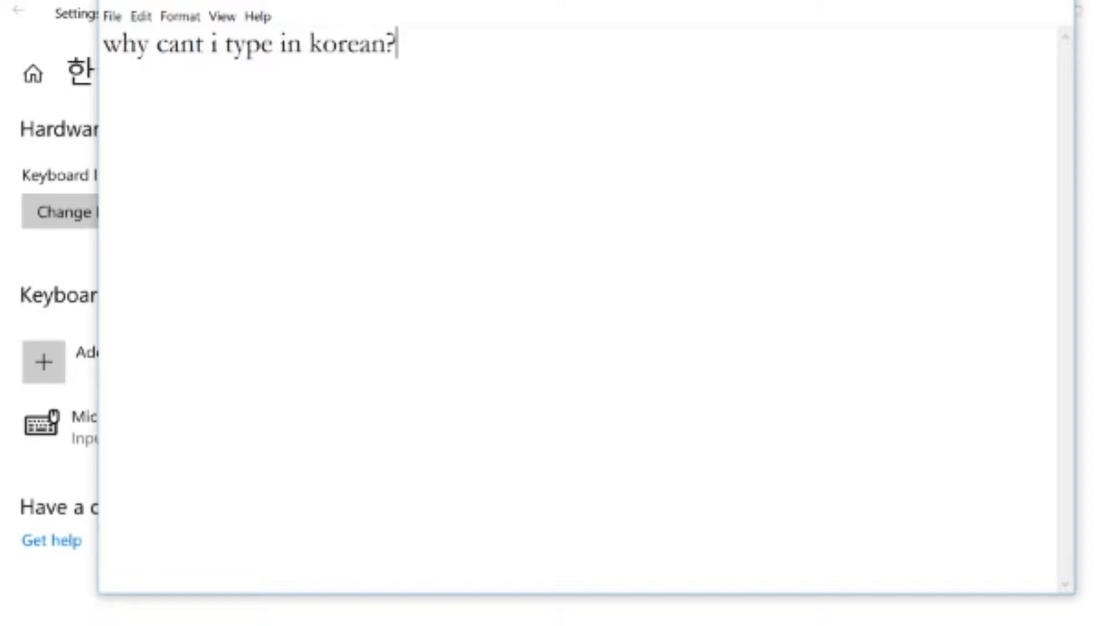
# Add the line 'make sure the A is a' and switch the input language to Korean (Korea)
pyautogui.press('Return')
pyautogui.press('Return')
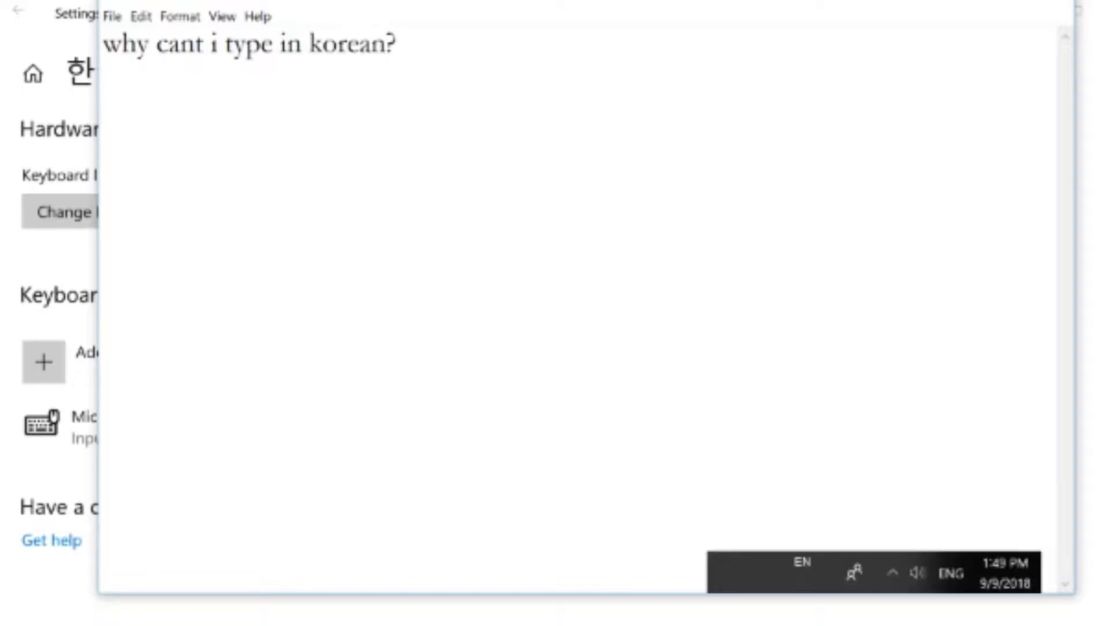
pyautogui.write('make sure the A')
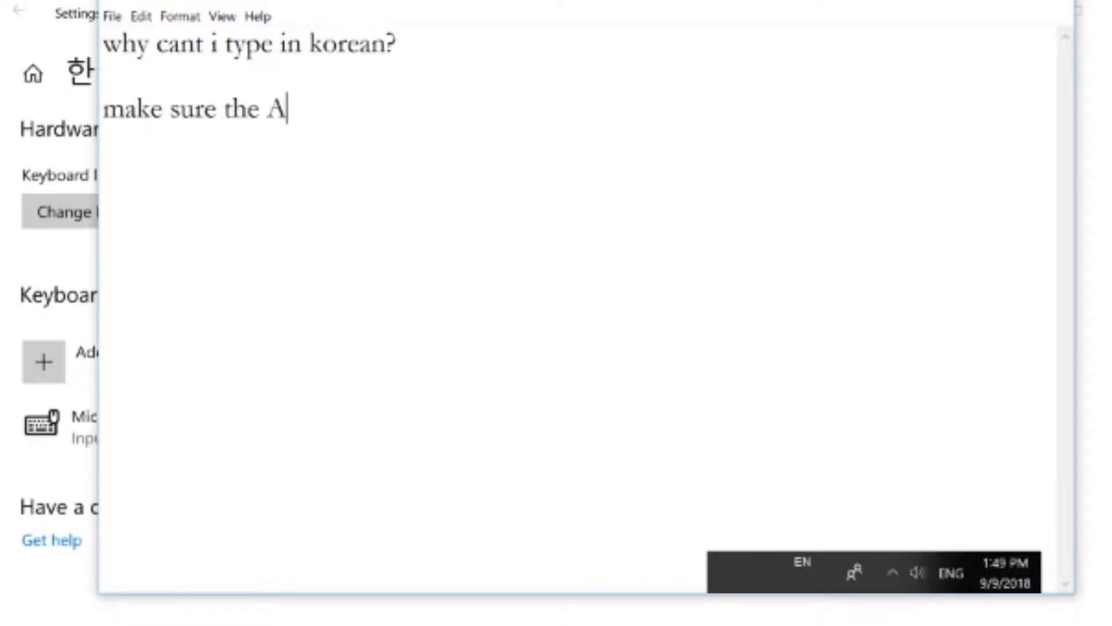
pyautogui.write(' is a')
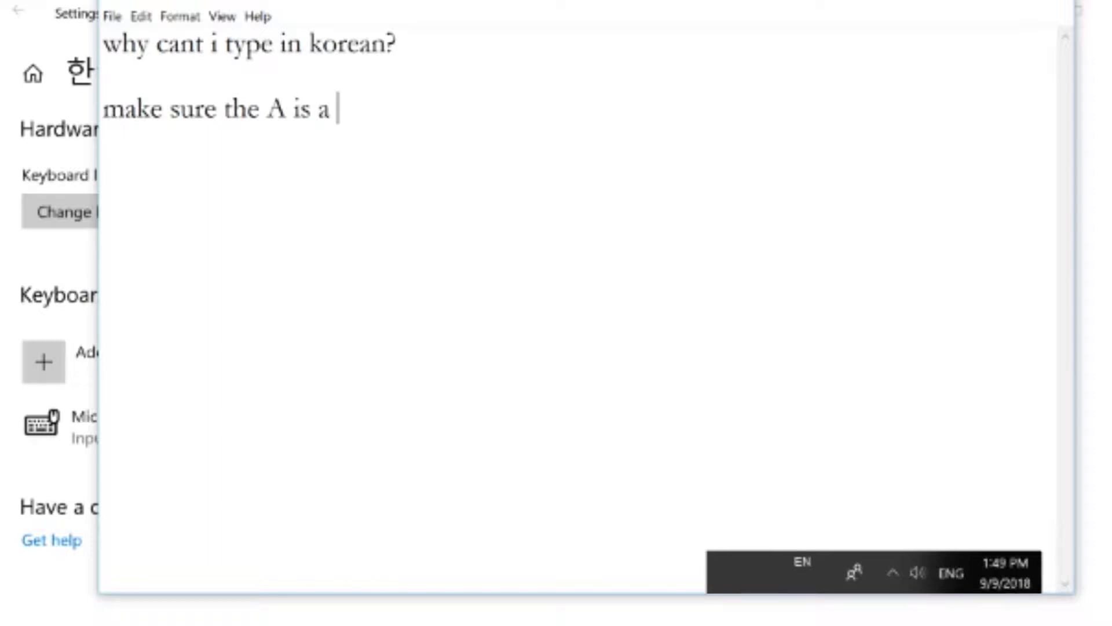
pyautogui.click(799, 563)
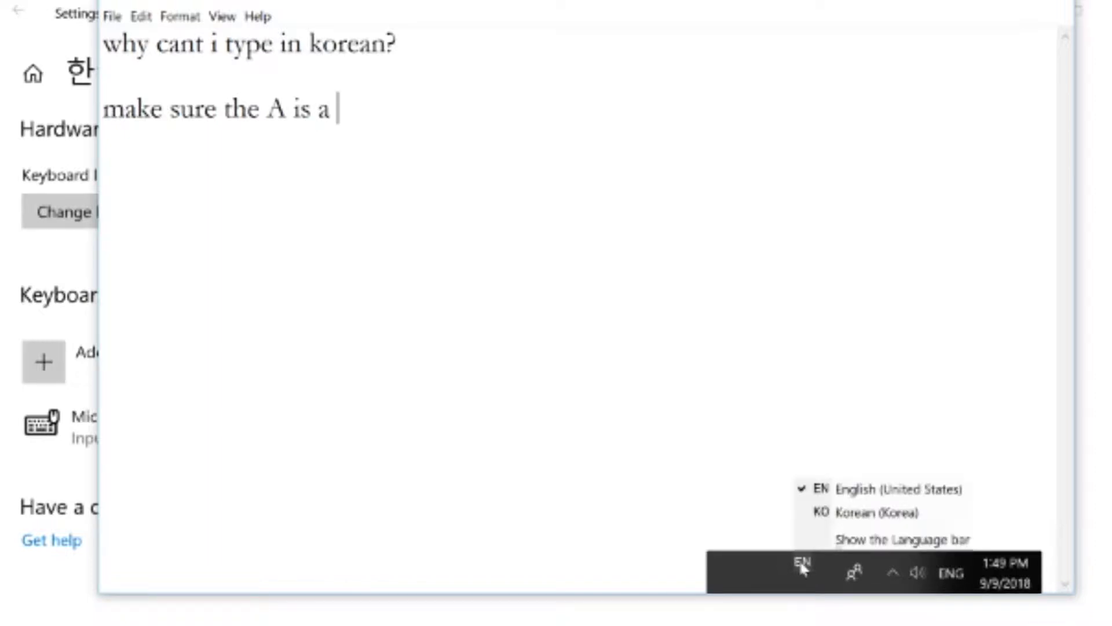
pyautogui.click(837, 513)
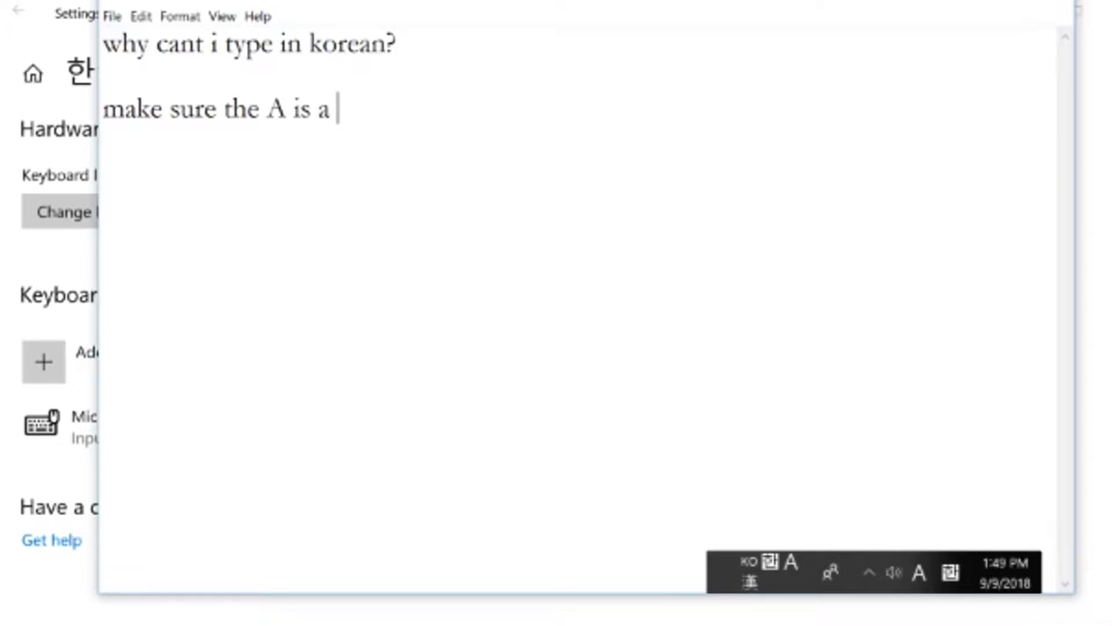
# In Hangul mode, type 가, then a Korean self-introduction line starting 안녕하세요 내 이름은, ending 에요
pyautogui.press('Hangul')
pyautogui.write('가')
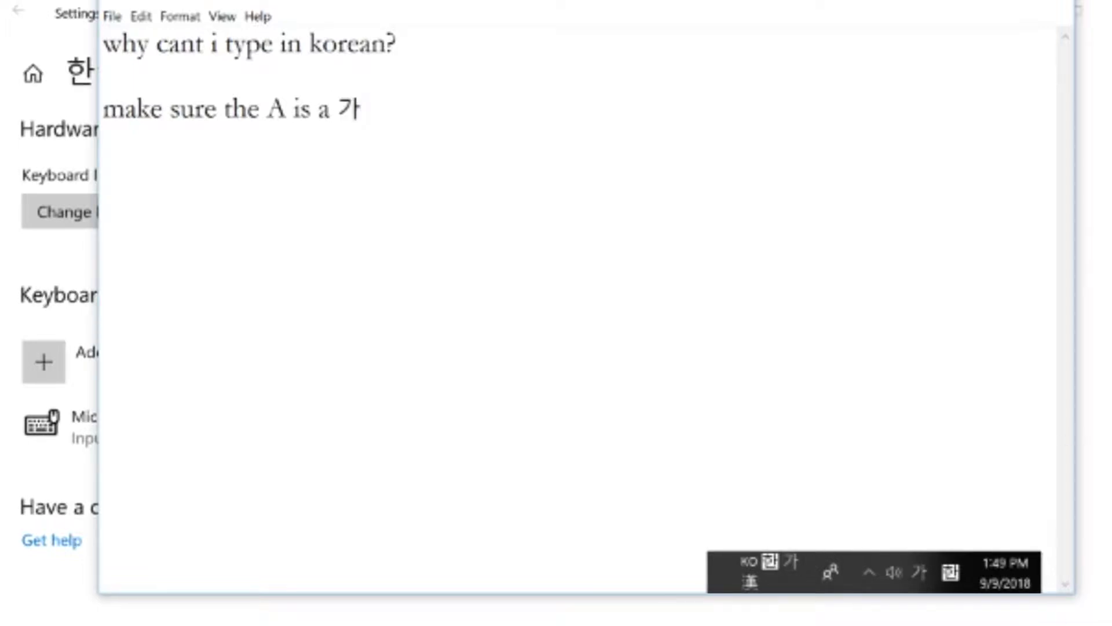
pyautogui.press('Return')
pyautogui.press('Return')
pyautogui.write('안녕하세요 내 ')
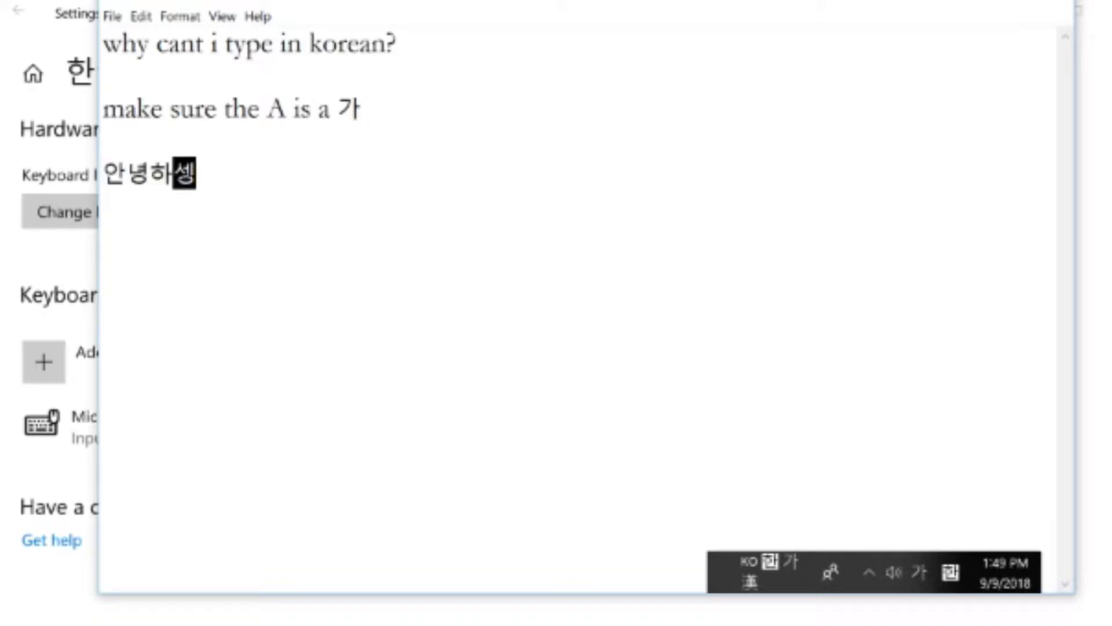
pyautogui.write('이름은 롯')
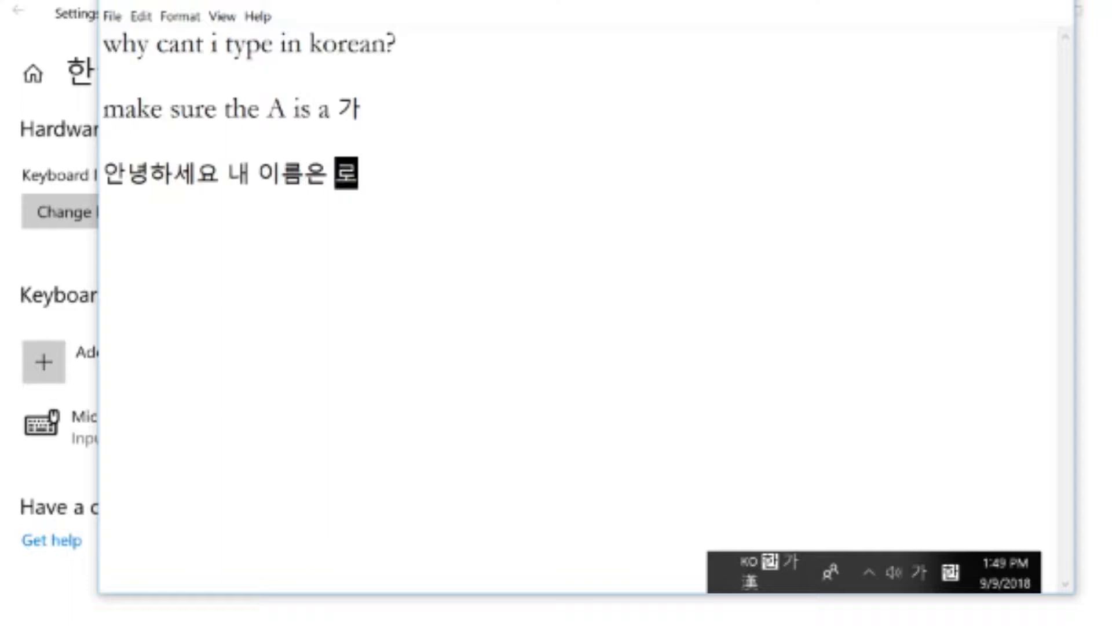
pyautogui.write('스에')
pyautogui.press('BackSpace')
pyautogui.write('이엥에')
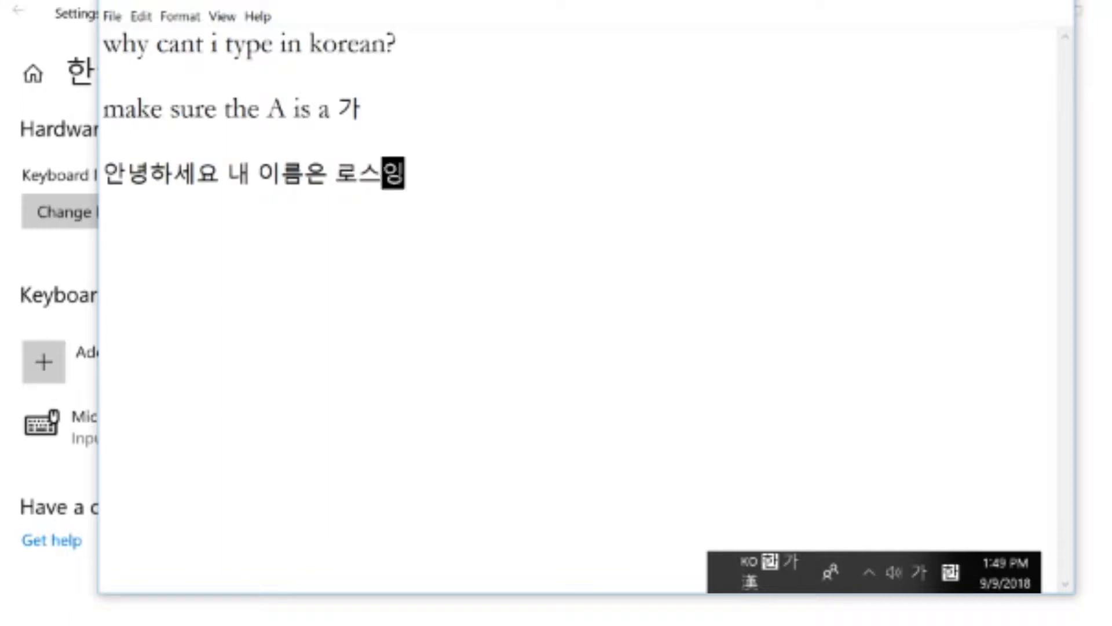
pyautogui.press('BackSpace')
pyautogui.press('BackSpace')
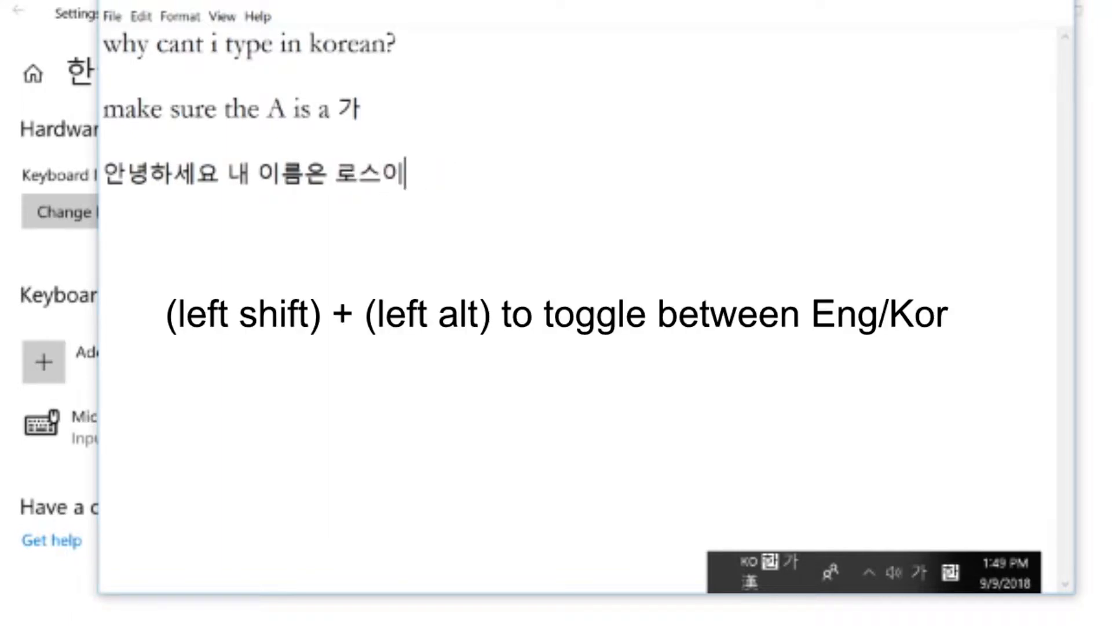
pyautogui.write('에요')
# Add the line ㅋㅋㅋ 내가 연습할걸그랬어 and switch input back to English
pyautogui.press('Return')
pyautogui.press('Return')
pyautogui.write('ㅋ')
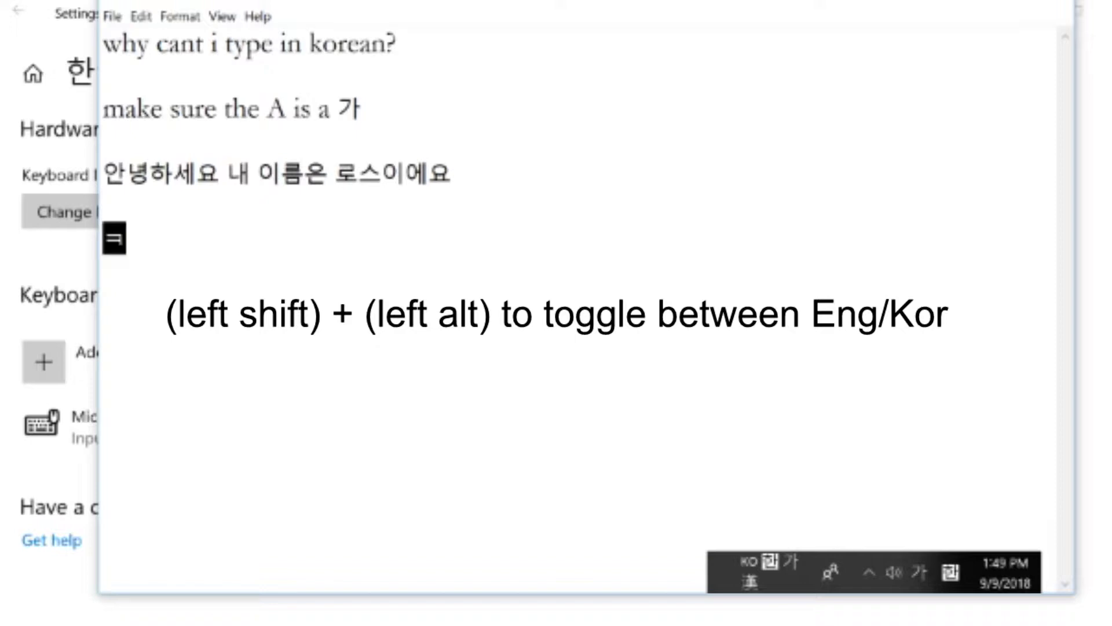
pyautogui.write('ㅋㅋ 내가 연습ㅎ')
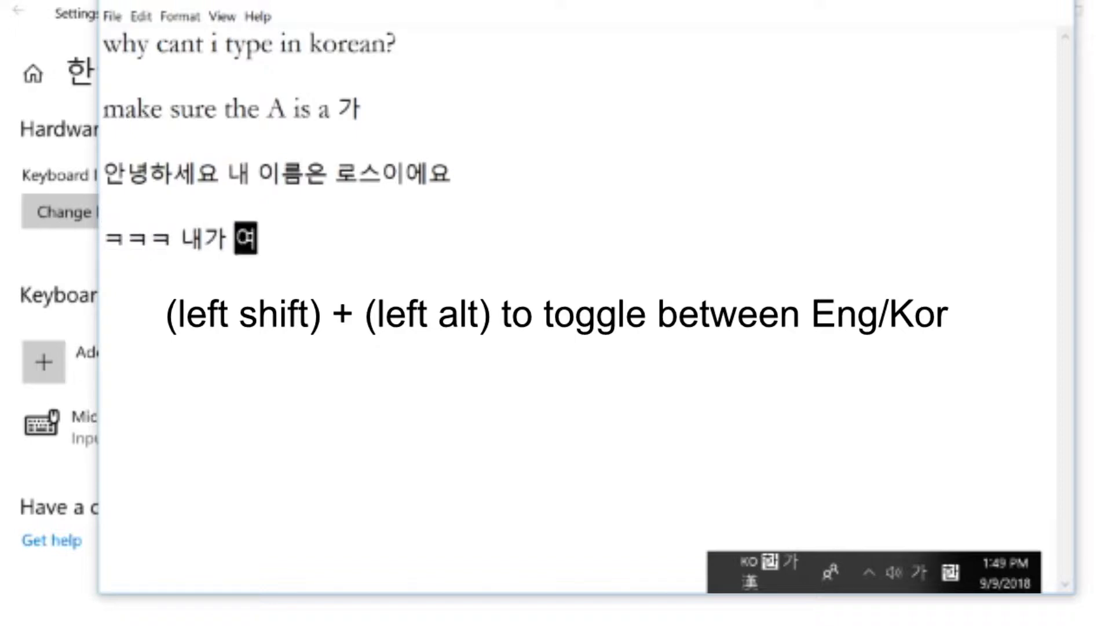
pyautogui.write('할걸그랬')
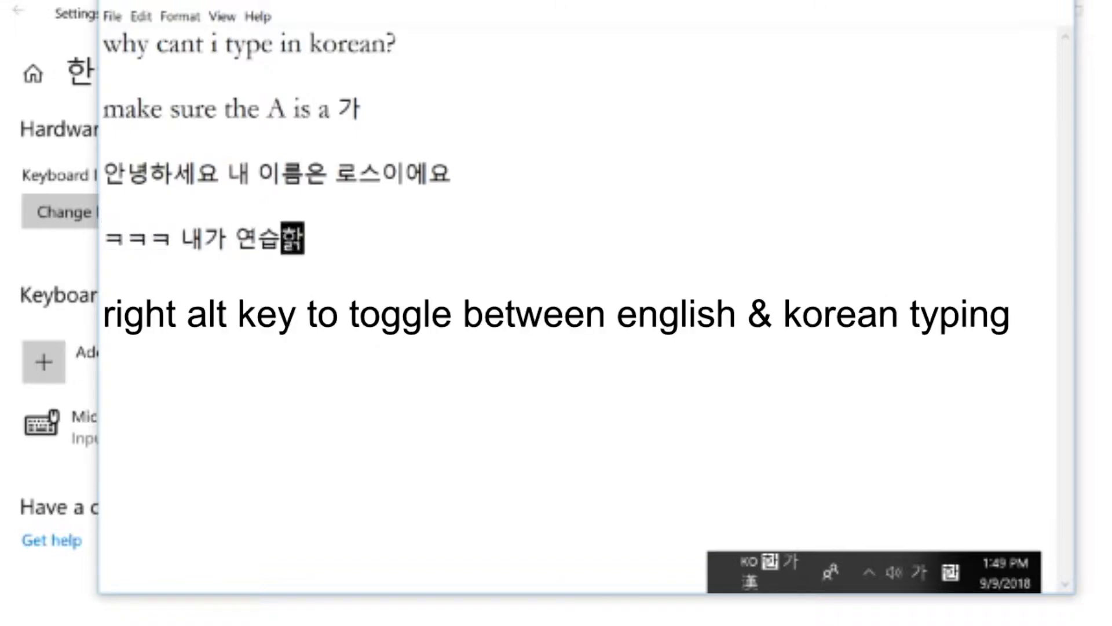
pyautogui.write('어')
pyautogui.press('Hangul')
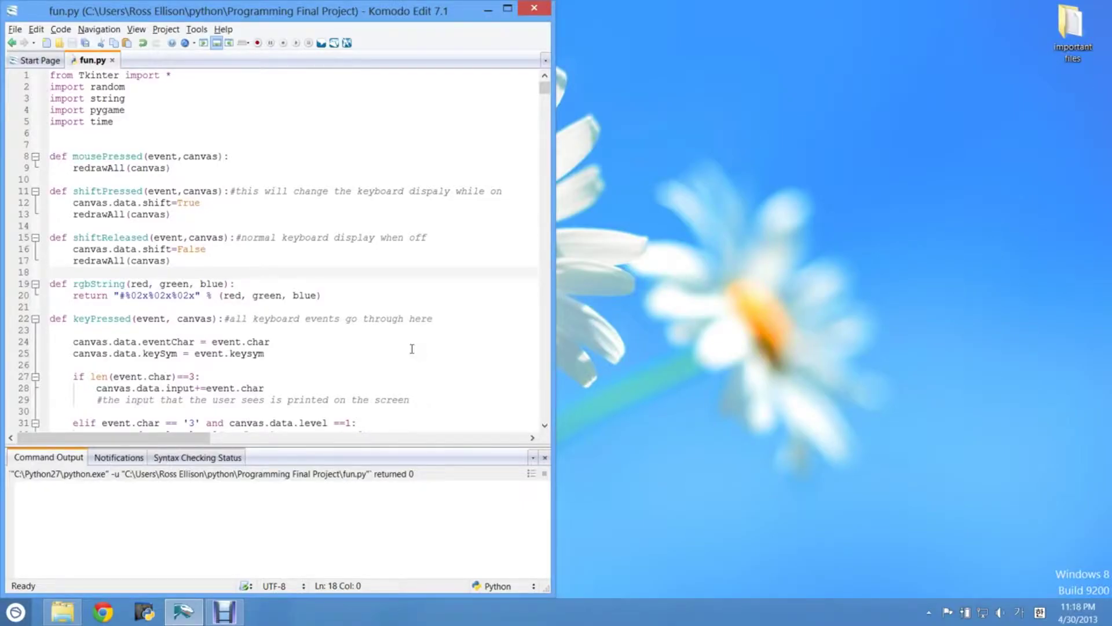
# Run fun.py with F5, view '2. Info On Korean', then open Beginner Typing practice
pyautogui.press('F5')
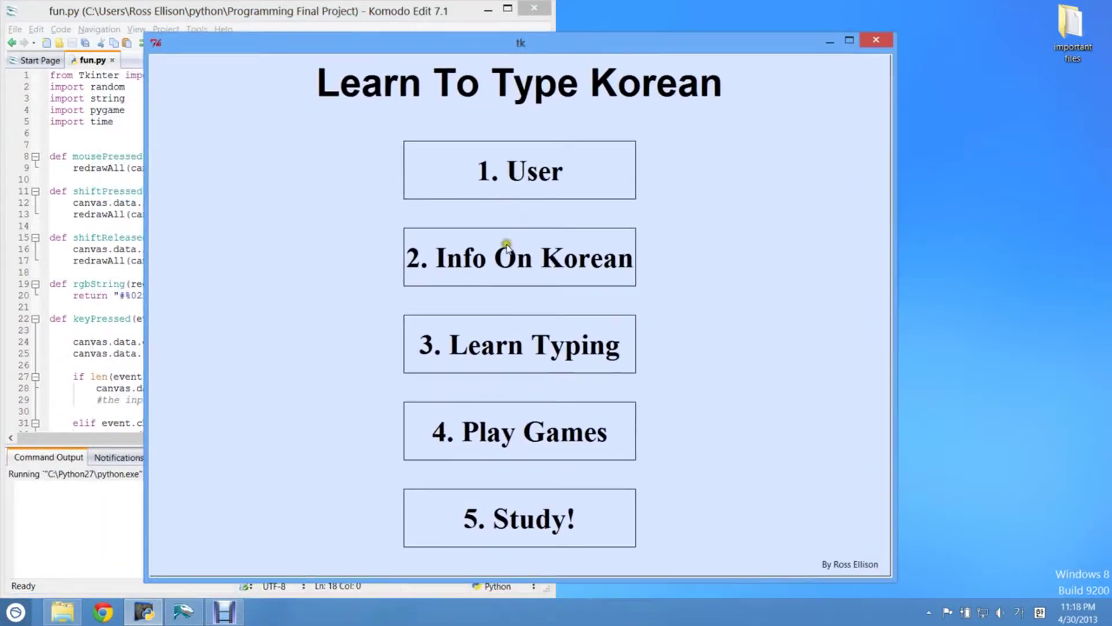
pyautogui.click(518, 251)
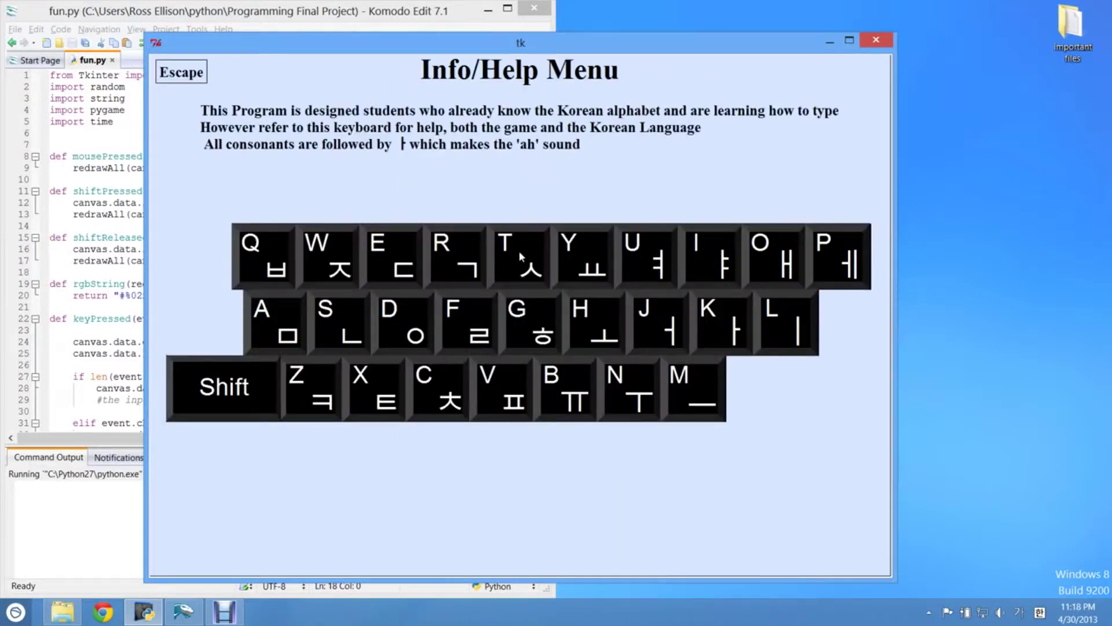
pyautogui.click(556, 174)
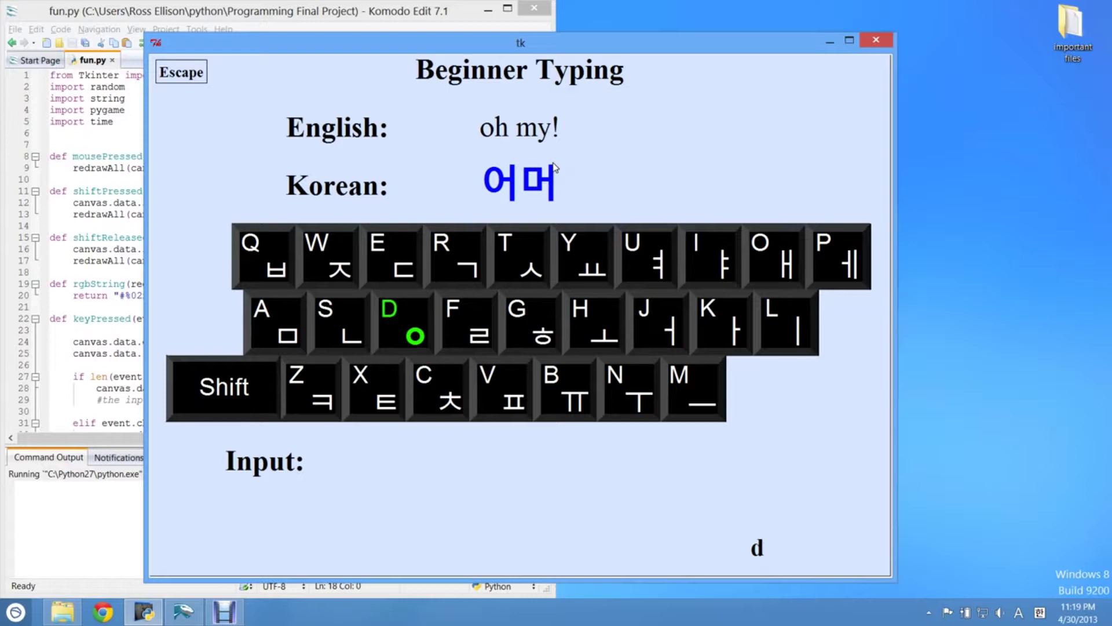
# Type the beginner words 어머 and 차, then exit and choose difficulty level 2
pyautogui.write('j')
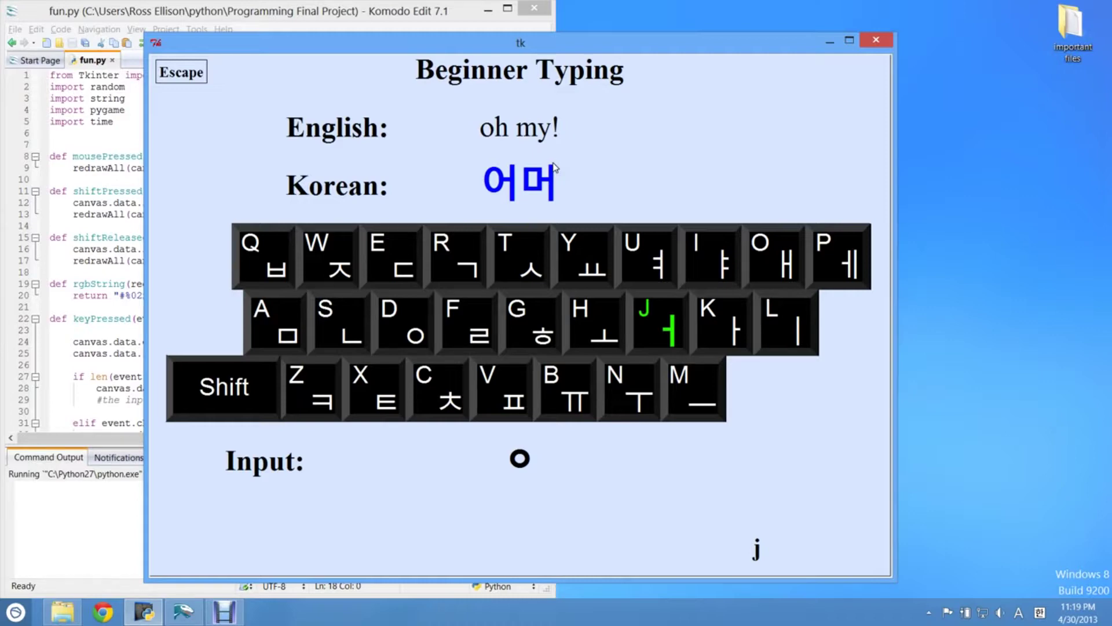
pyautogui.write('j')
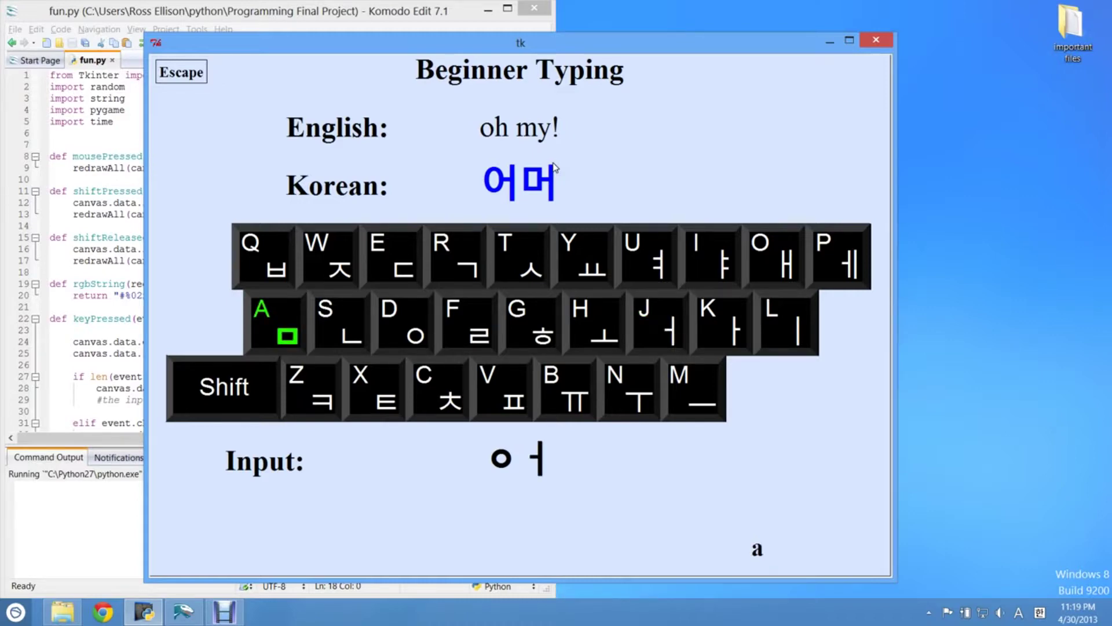
pyautogui.write('aj')
pyautogui.press('Return')
pyautogui.write('ck')
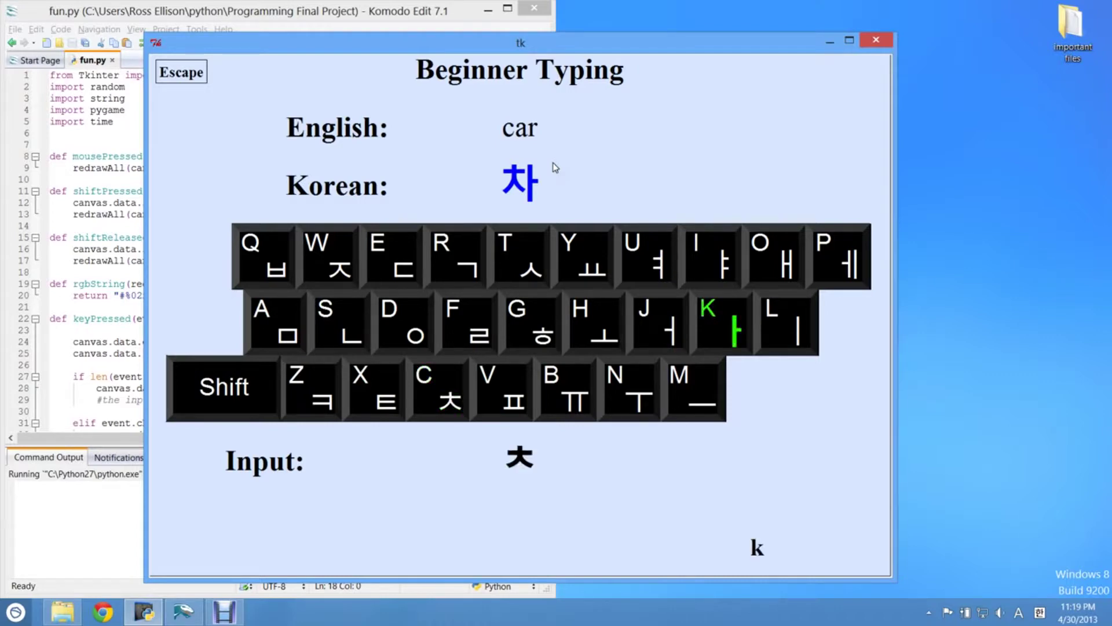
pyautogui.press('Escape')
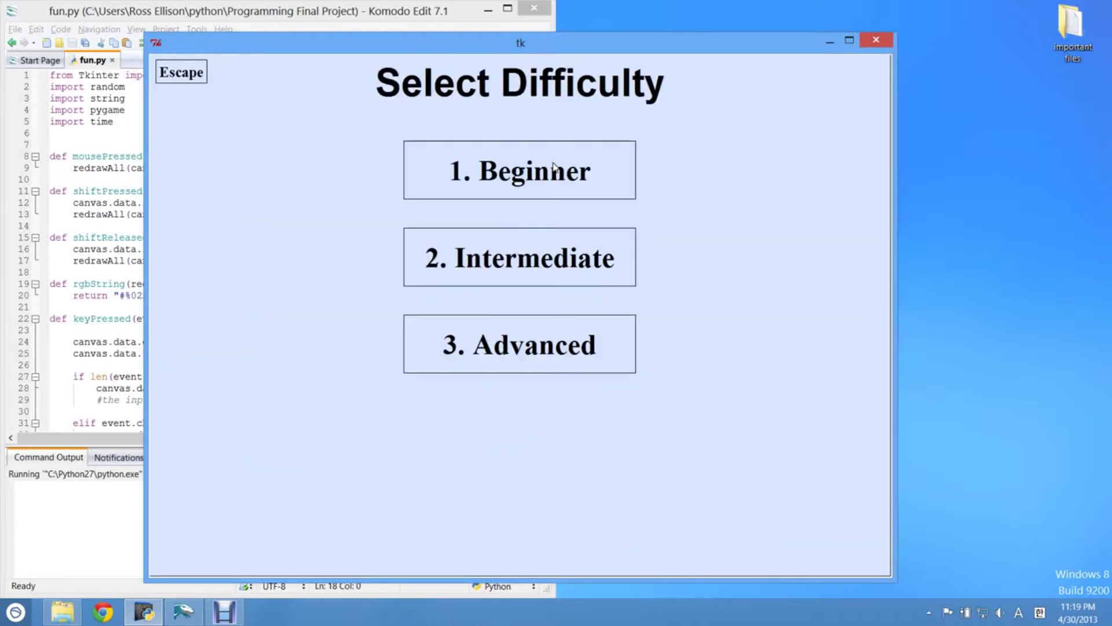
pyautogui.press('2')
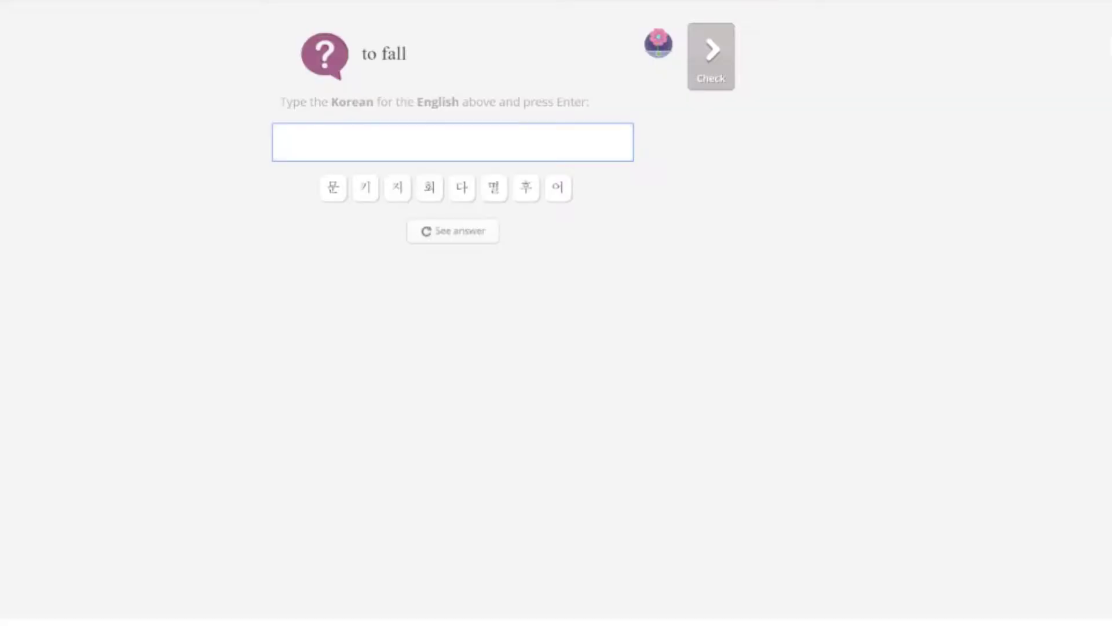
# Answer 떨어지다 for 'to fall', then 기사 for 'reporter', which is marked wrong
pyautogui.write('떨어지다')
pyautogui.press('Return')
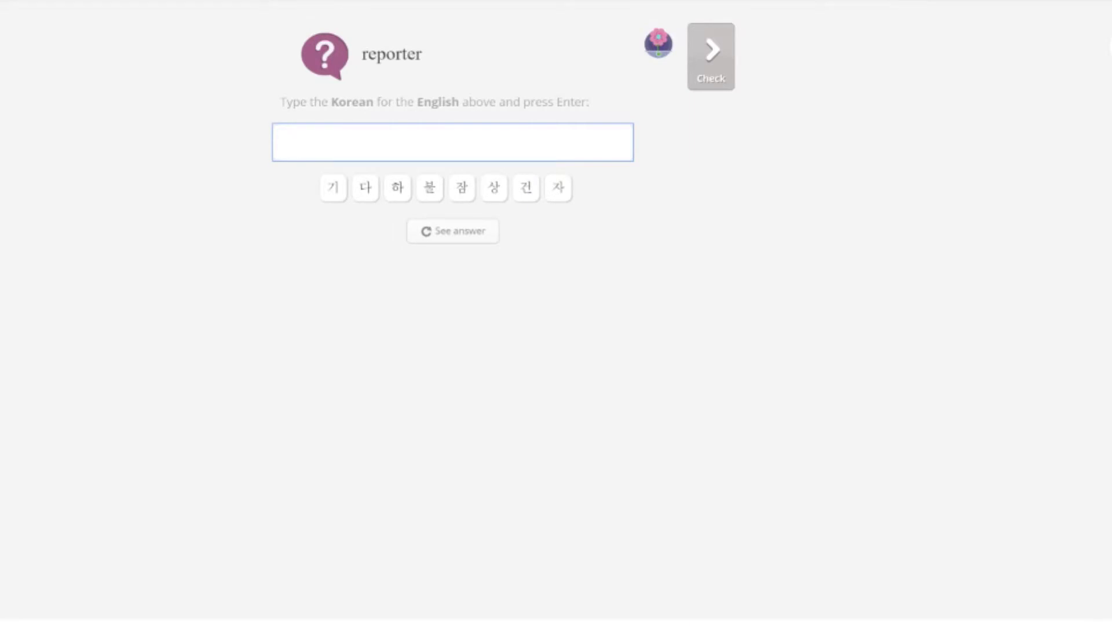
pyautogui.write('기사')
pyautogui.press('Return')
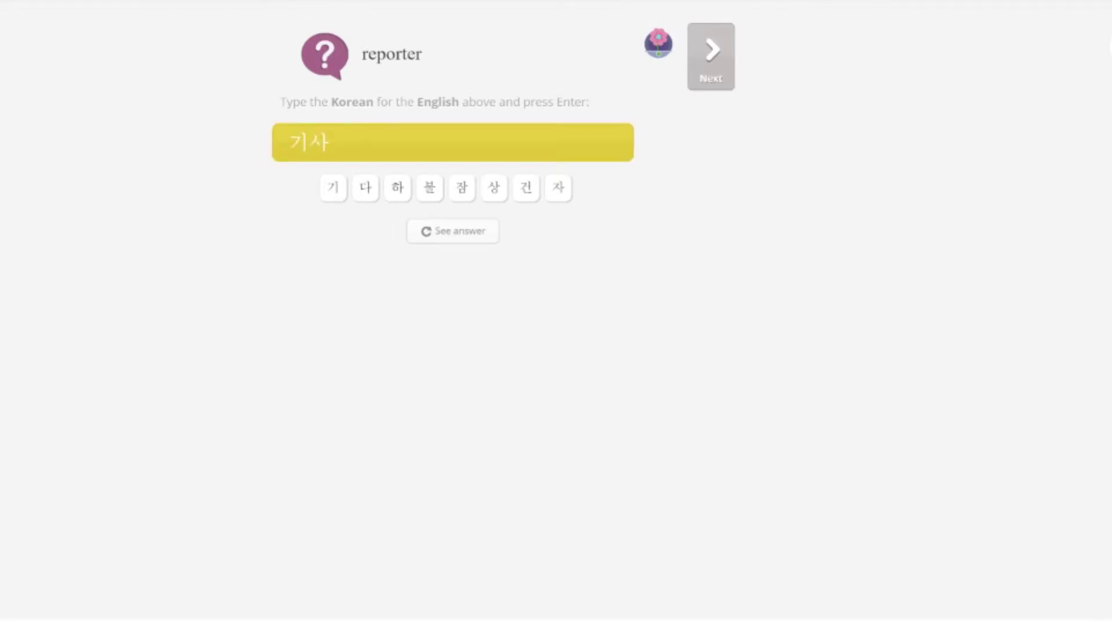
pyautogui.press('Return')
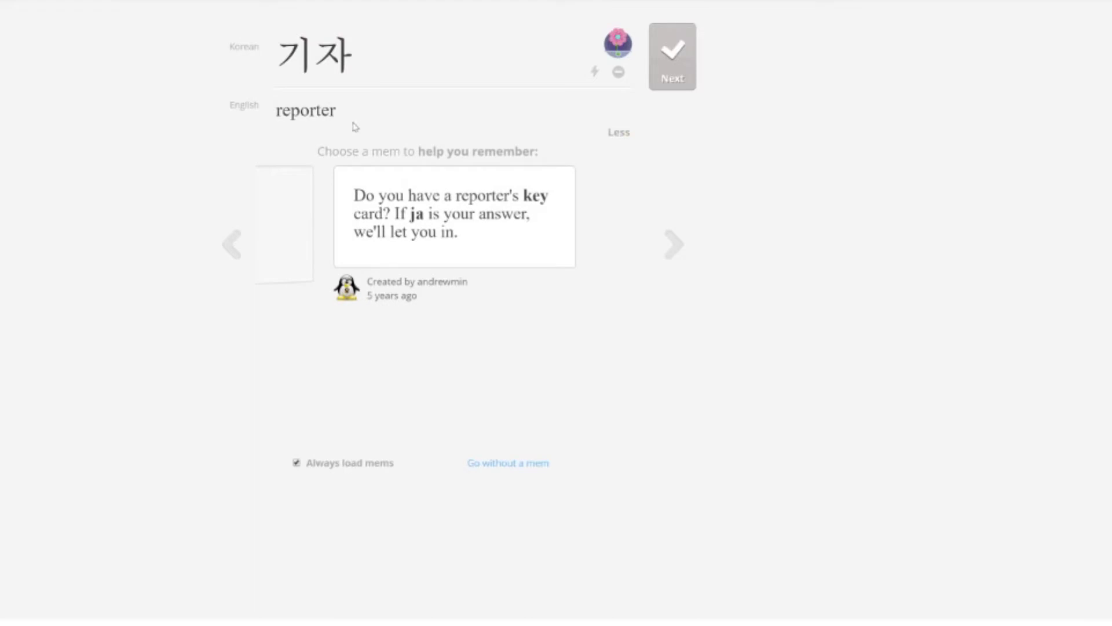
# Choose a mem, retype the correct answer 기자, then answer 'written (exam)' with 시험
pyautogui.click(673, 86)
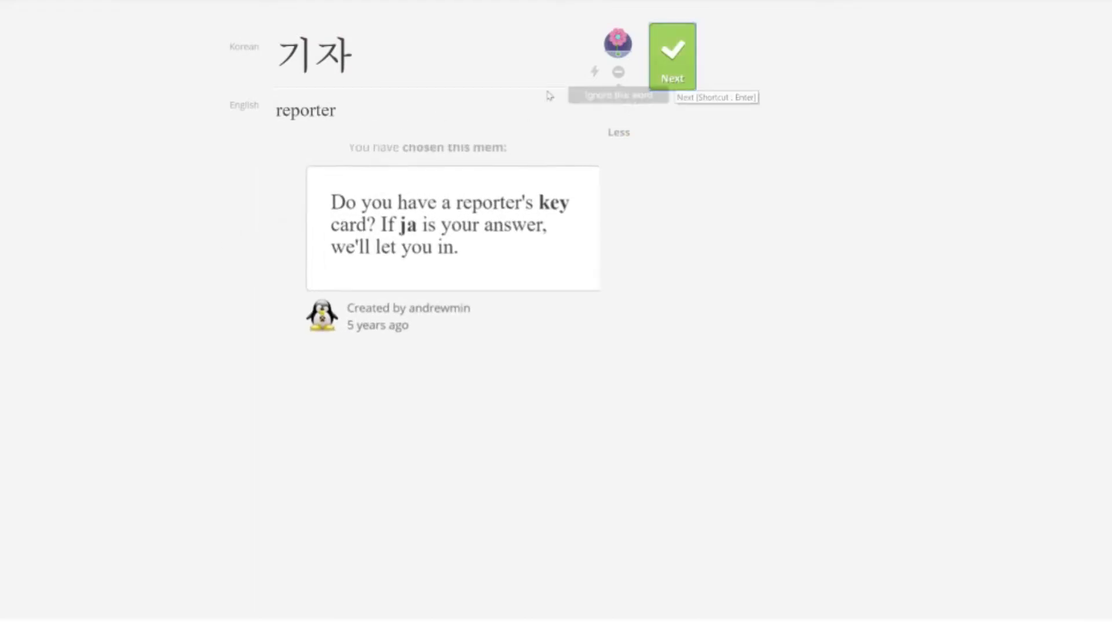
pyautogui.click(669, 94)
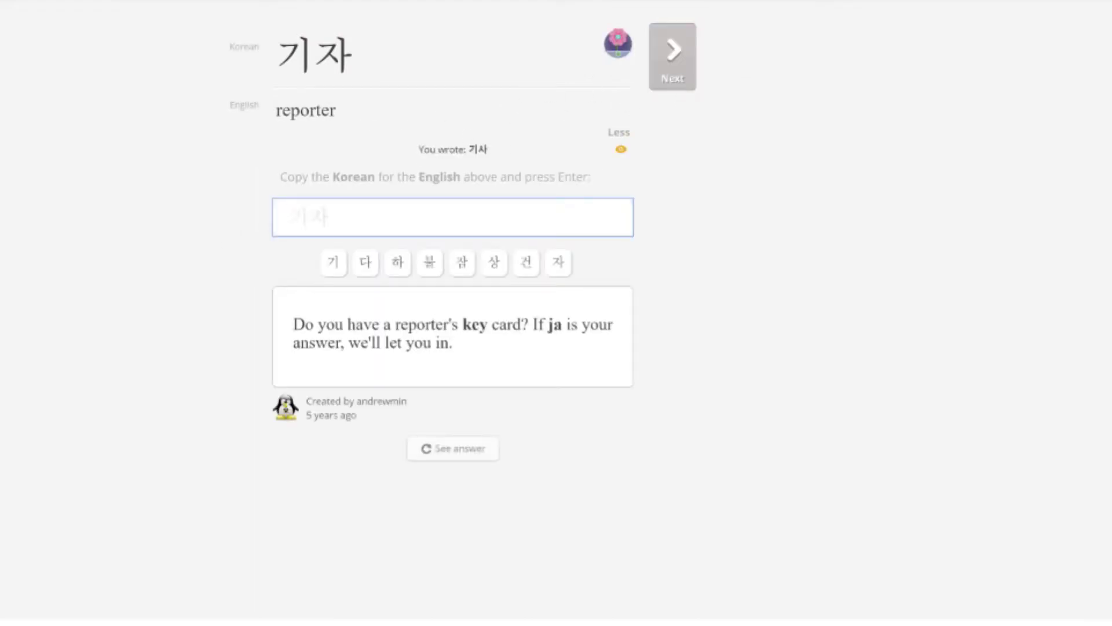
pyautogui.write('기자')
pyautogui.press('Return')
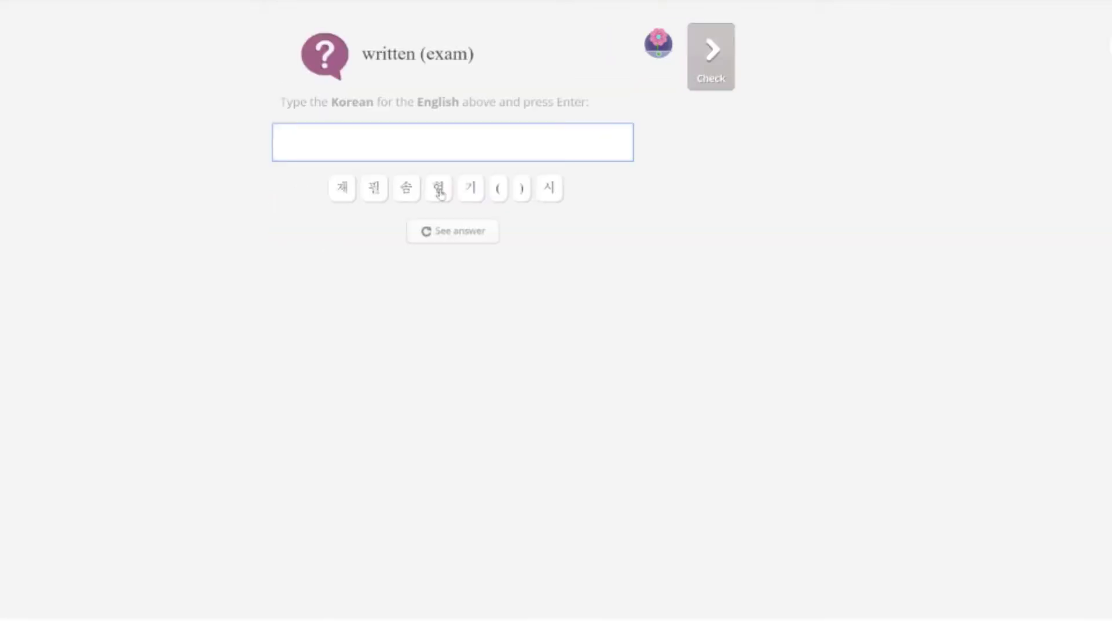
pyautogui.write('시험')
pyautogui.press('Return')
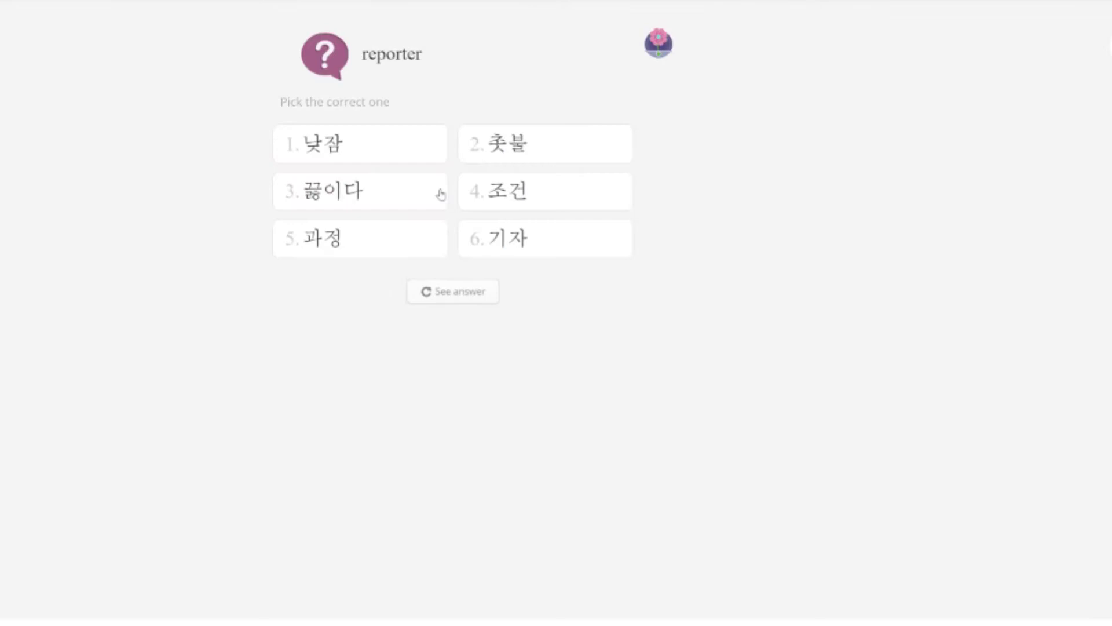
# Pick 기자 for 'reporter' and answer 'bed' with 침대
pyautogui.click(510, 236)
pyautogui.write('침대')
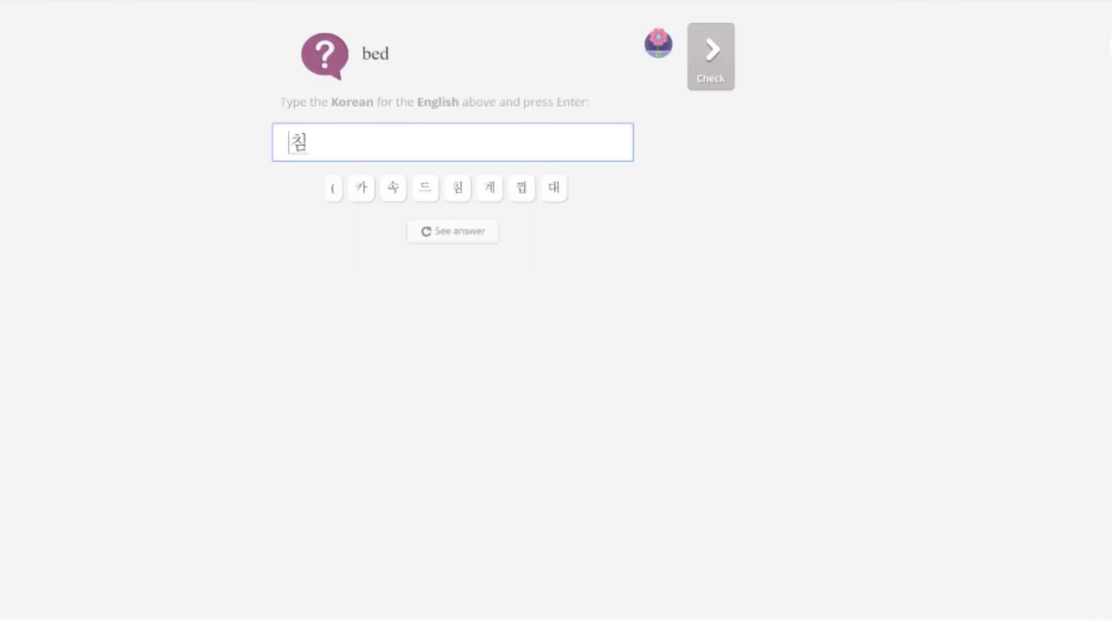
pyautogui.press('Return')
# Answer 'to be familiar' with 익숙해, then after the miss begin retyping 익숙하다
pyautogui.write('익숙해')
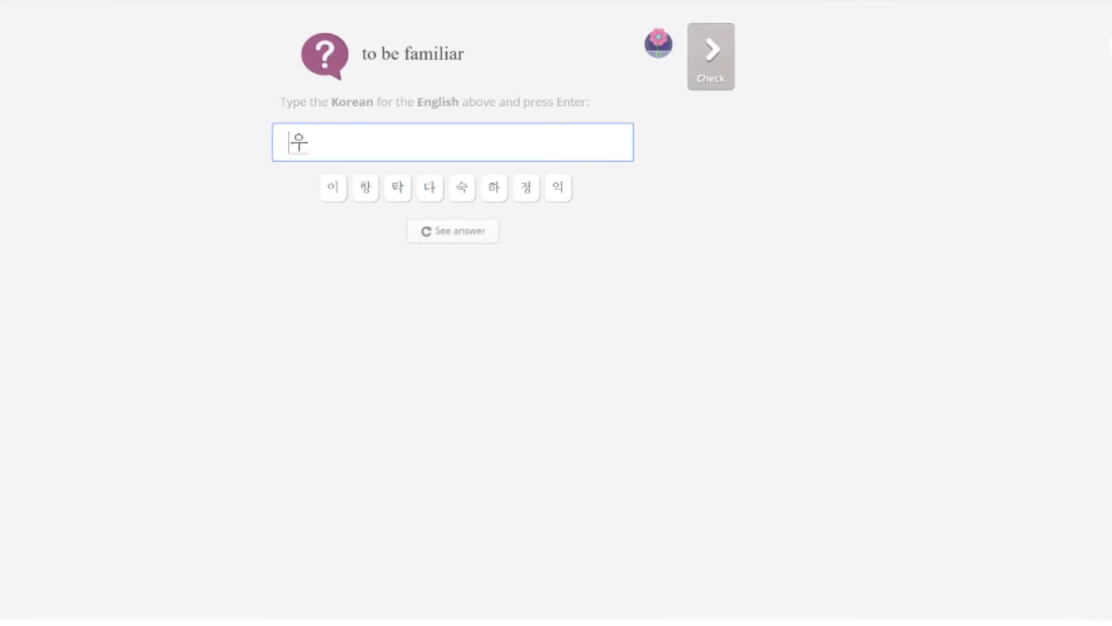
pyautogui.press('Return')
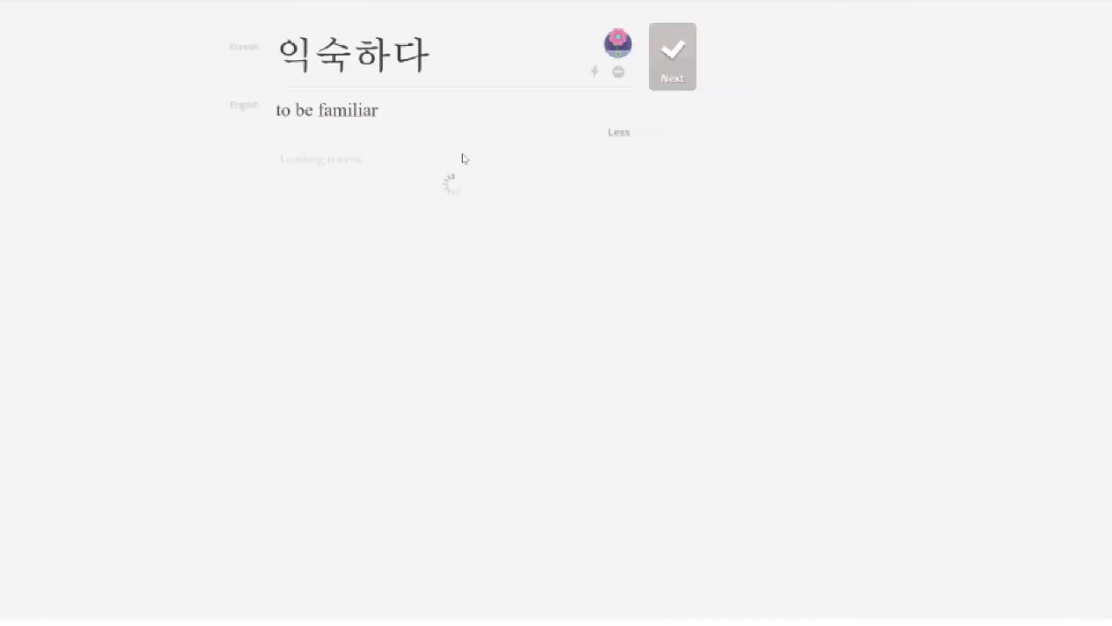
pyautogui.press('Return')
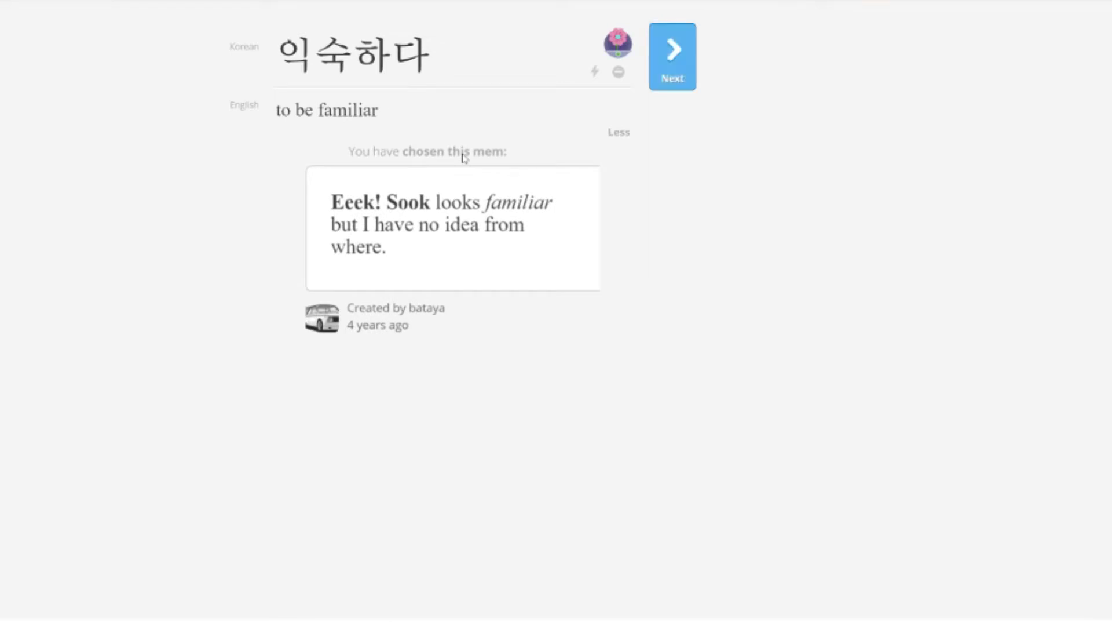
pyautogui.write('익수ㄱ하다')
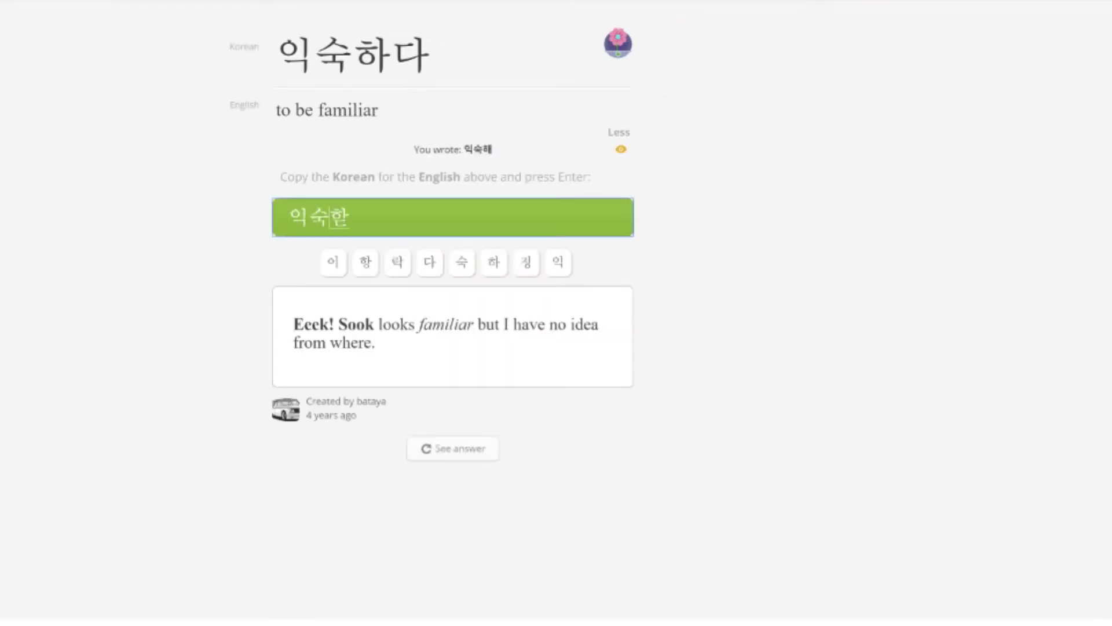